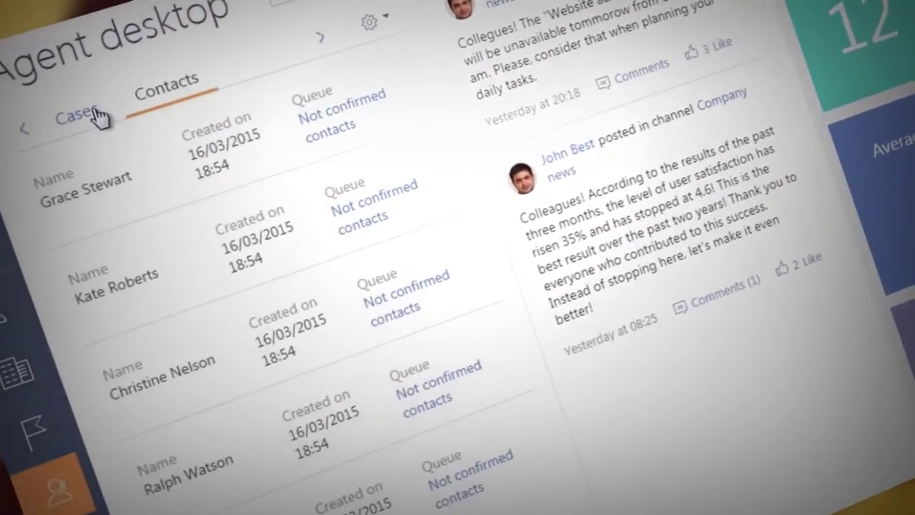
- Take case SR_188 from the case list and enter In progress as its status
click(87, 145)
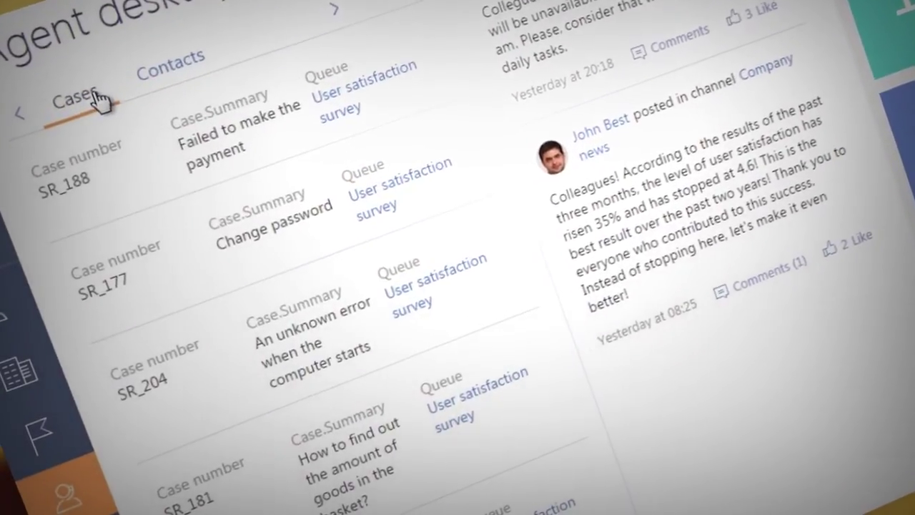
mouse_move(126, 189)
click(127, 249)
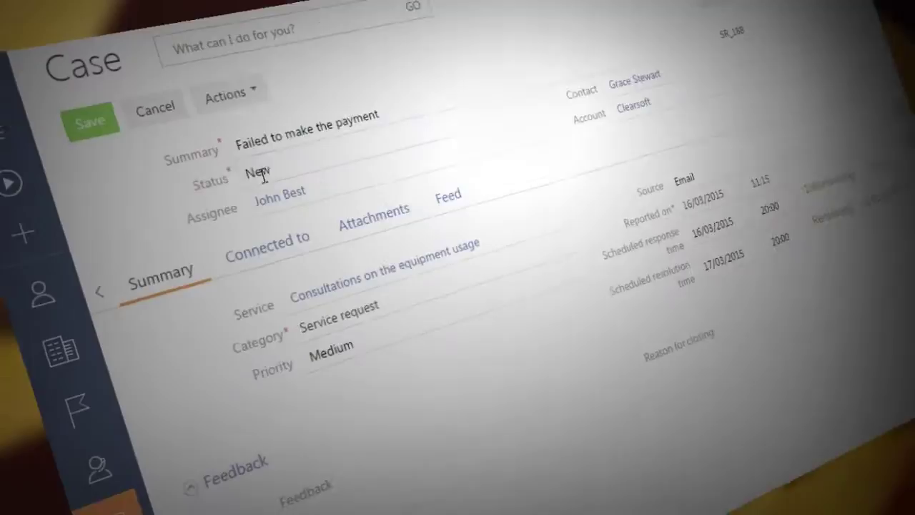
click(327, 179)
text(In progress)
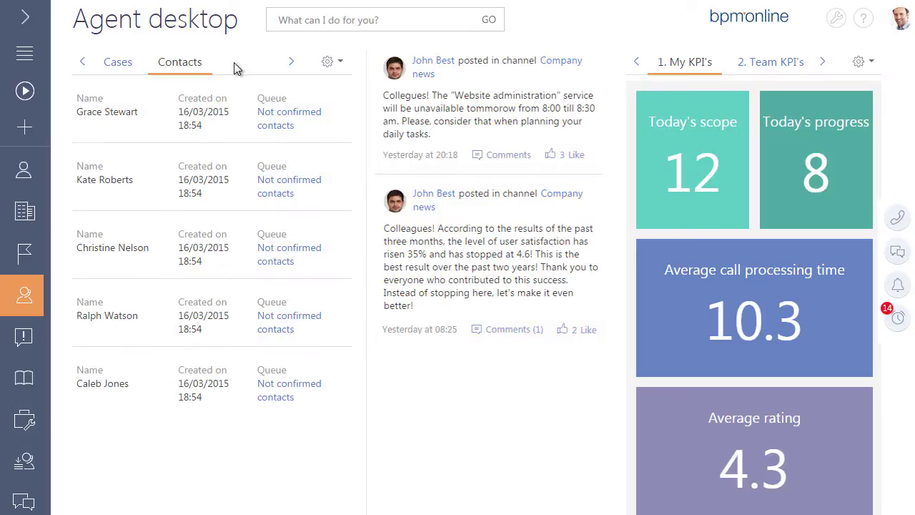
- Take SR_188 again from the Cases list, set its status to In progress and save
click(127, 64)
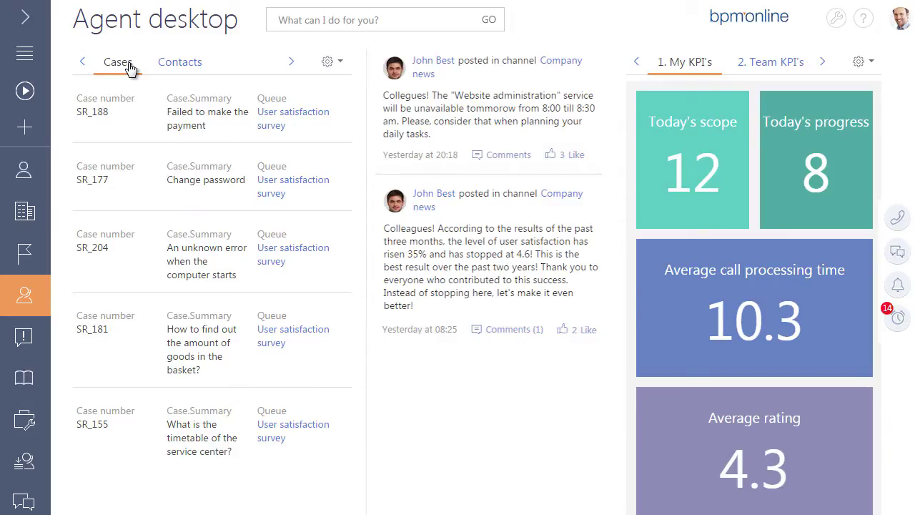
click(129, 121)
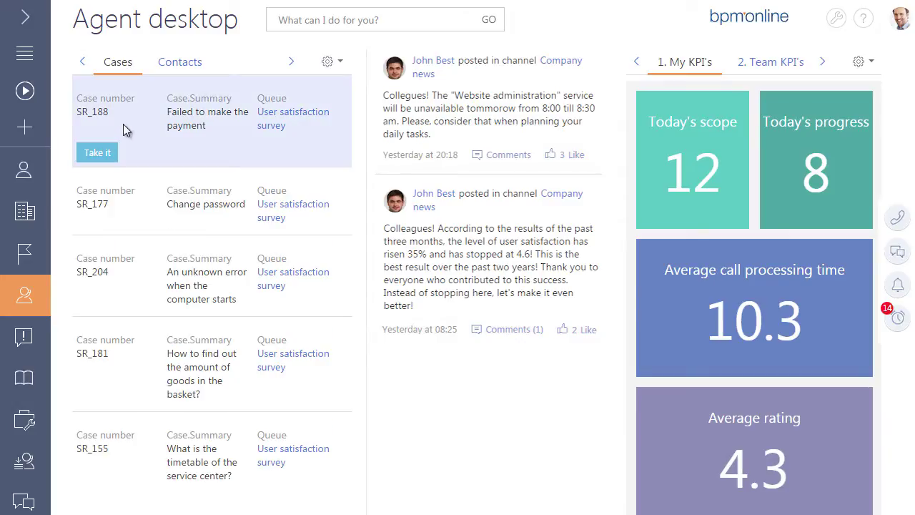
click(110, 159)
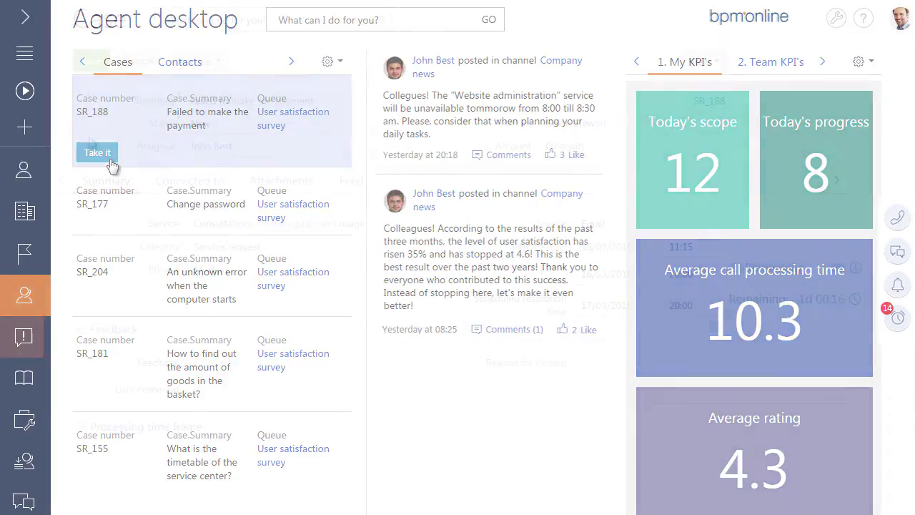
click(251, 122)
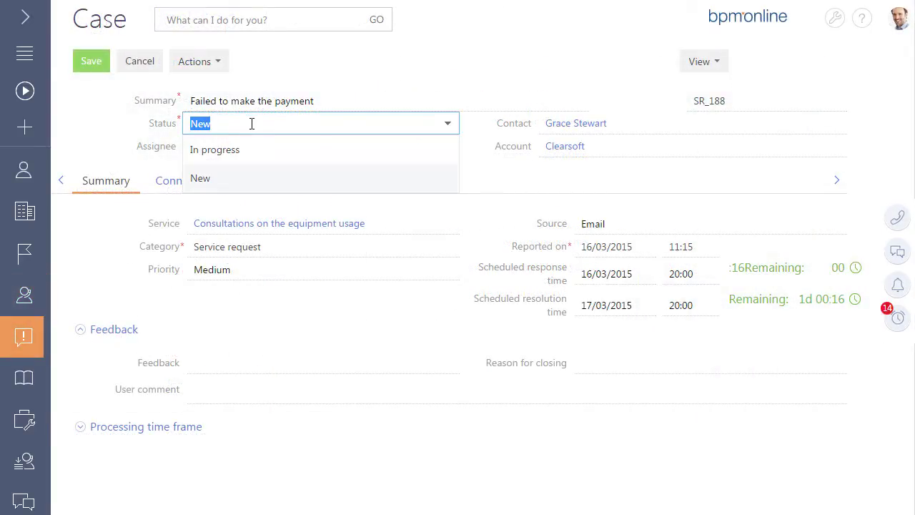
click(253, 150)
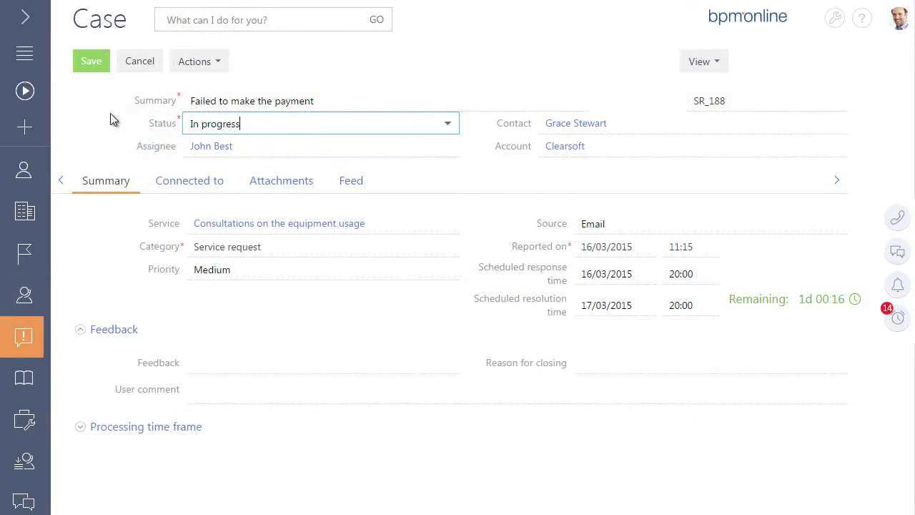
click(95, 65)
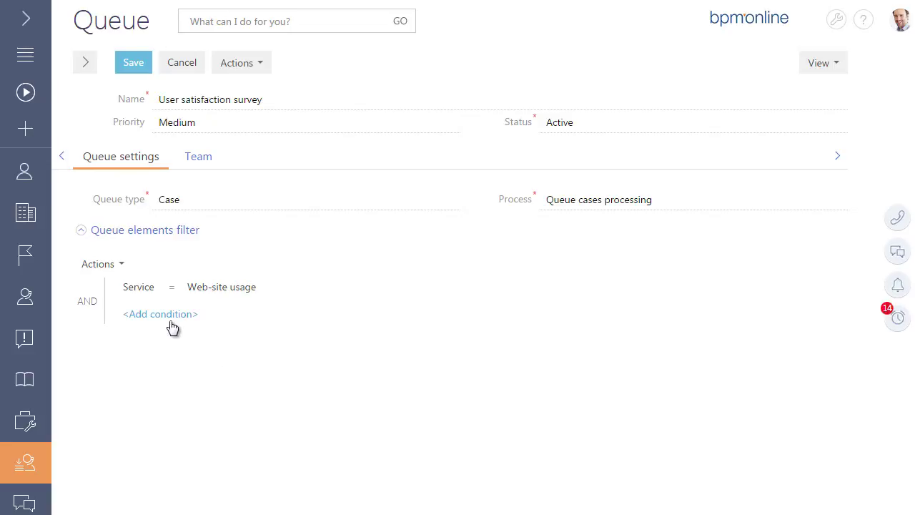
- Add a queue filter condition Status = Closed
click(161, 316)
text(St)
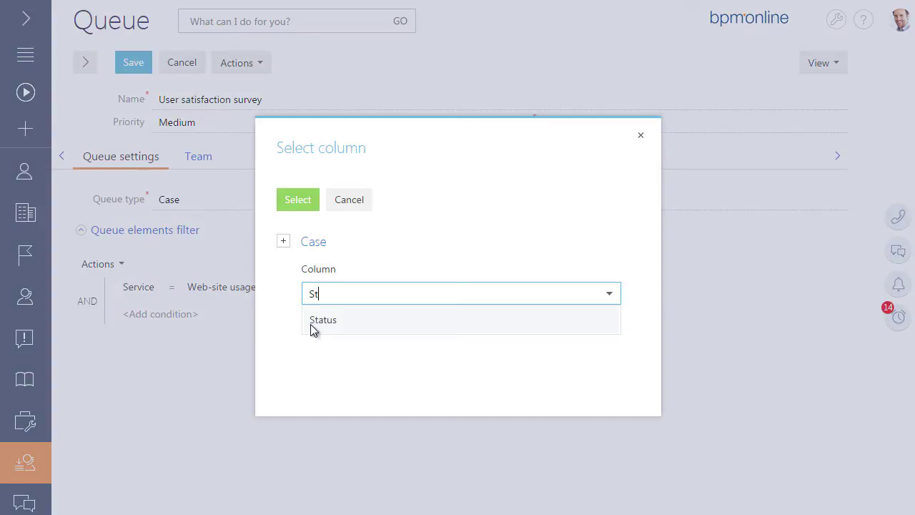
click(310, 327)
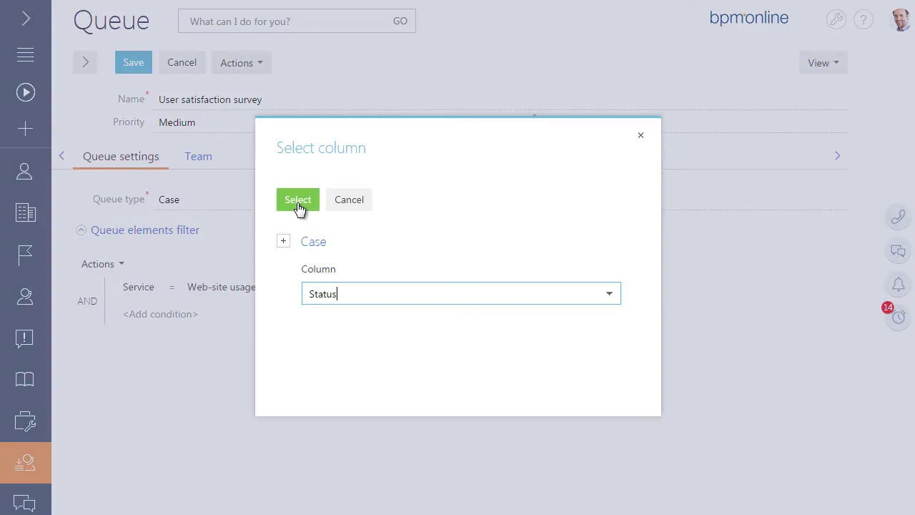
click(299, 206)
click(198, 315)
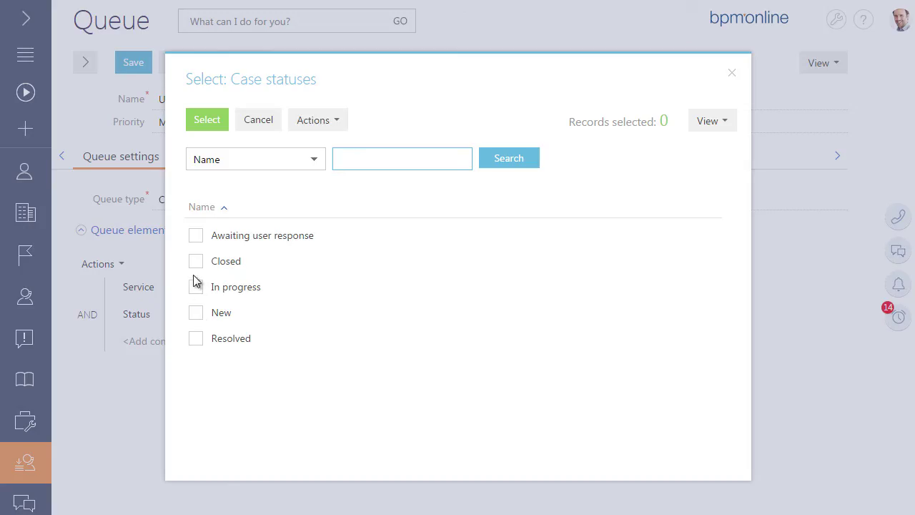
click(196, 262)
click(209, 124)
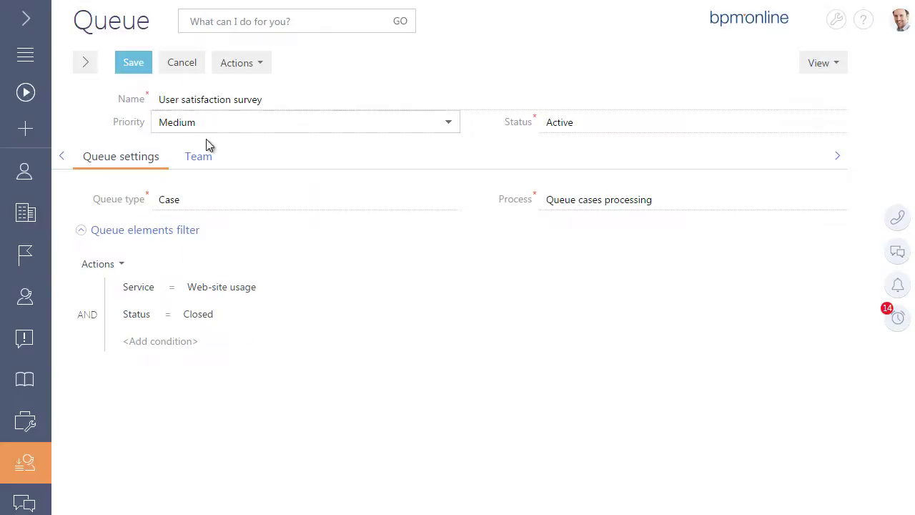
- Add three contacts as agents to the queue team
click(200, 157)
click(157, 198)
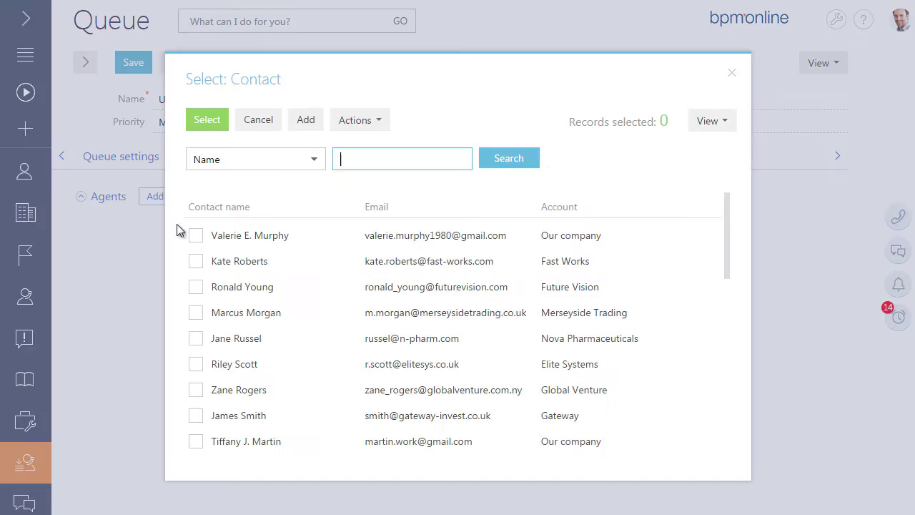
click(196, 235)
click(196, 261)
click(196, 287)
click(207, 119)
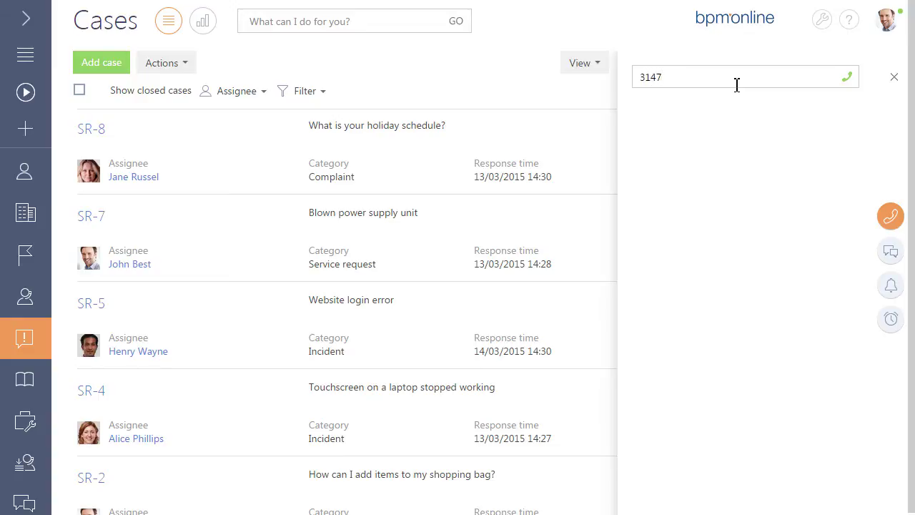
- Call the dialled number, end the call and close the phone panel
click(848, 78)
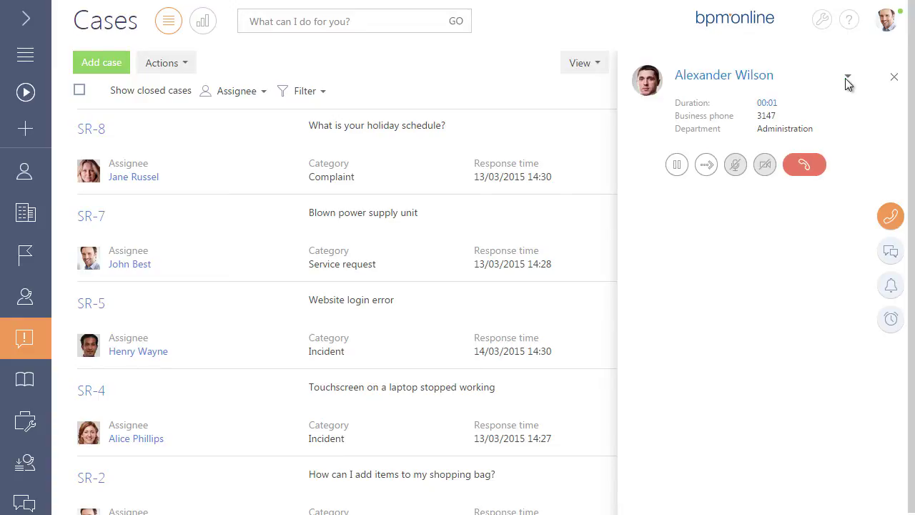
click(814, 165)
click(894, 77)
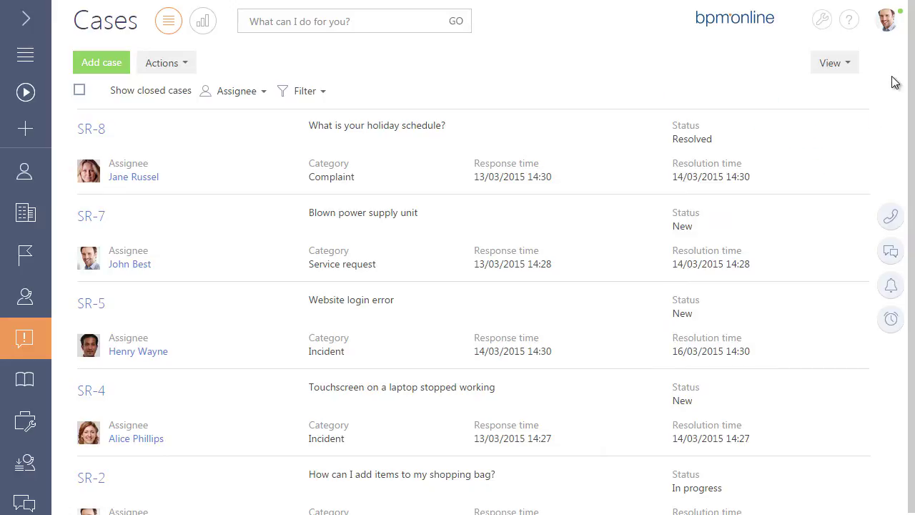
- Create a new email activity from case SR-5's connected activities
click(96, 300)
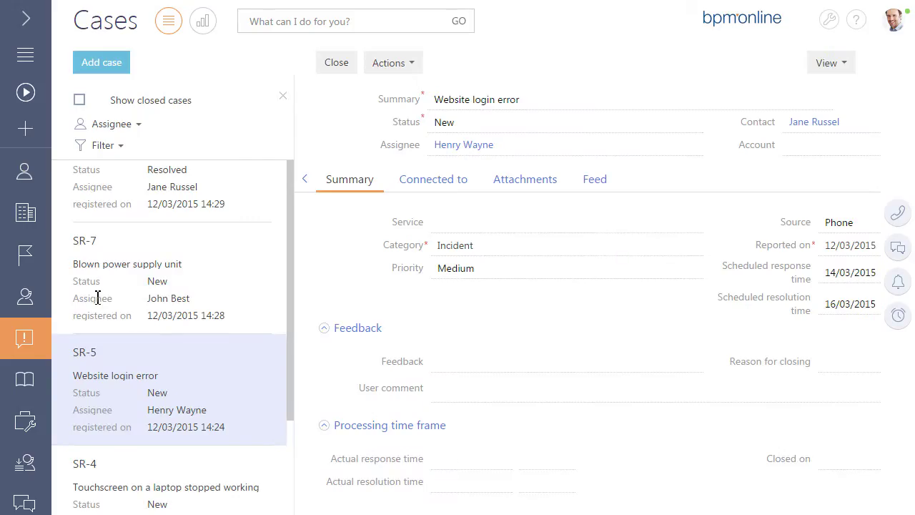
click(433, 180)
click(426, 226)
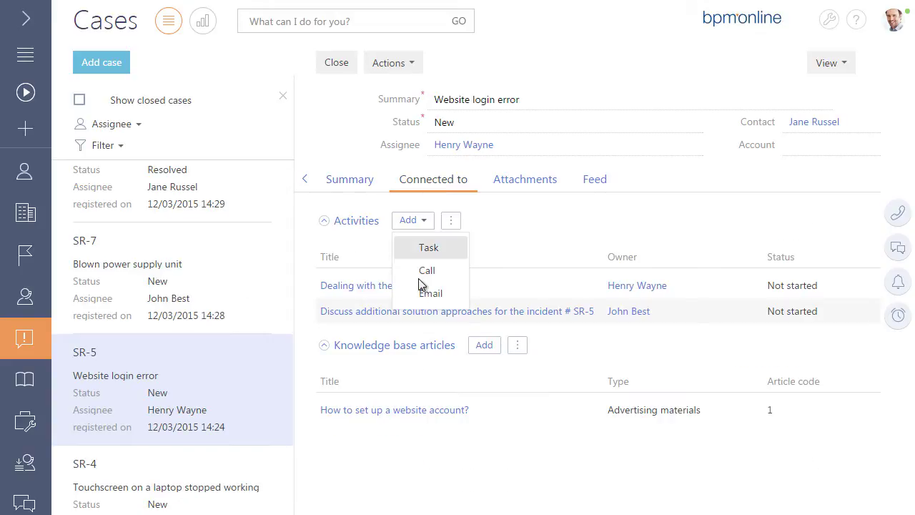
click(418, 295)
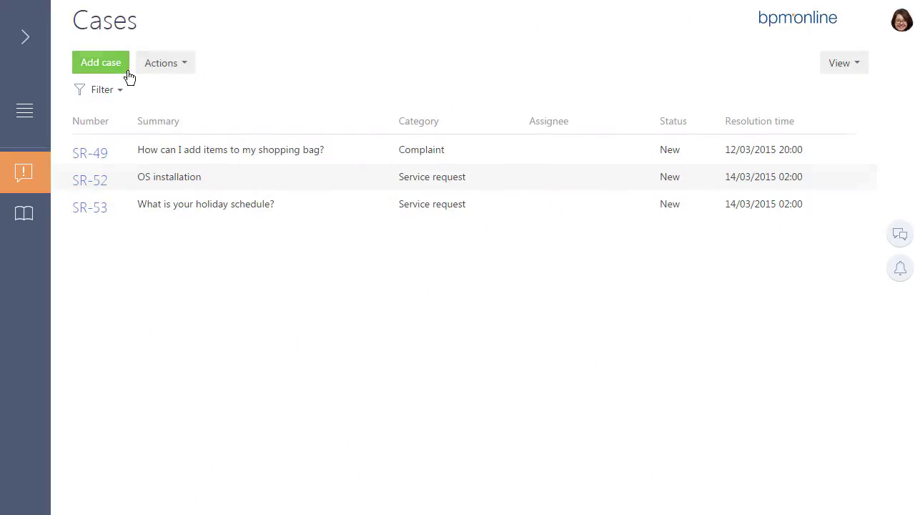
- Add a portal case with summary 'Website login error' and submit it
click(127, 71)
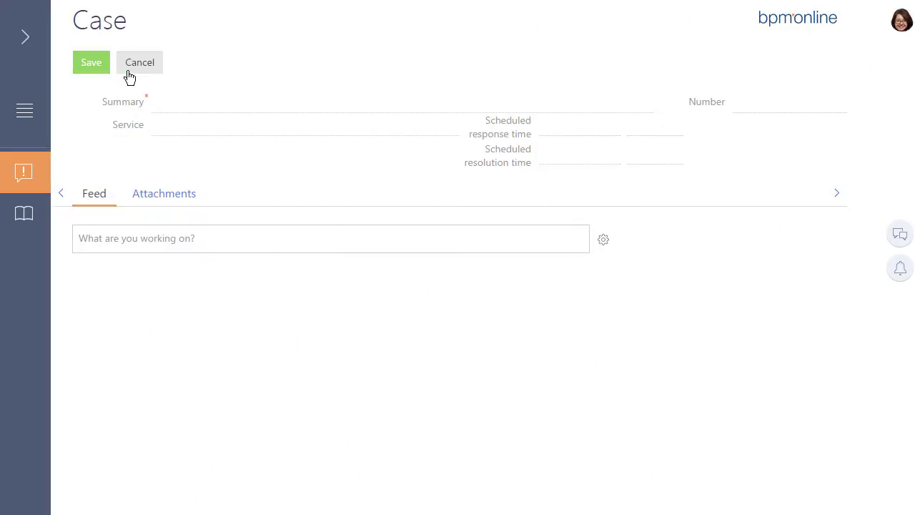
click(186, 112)
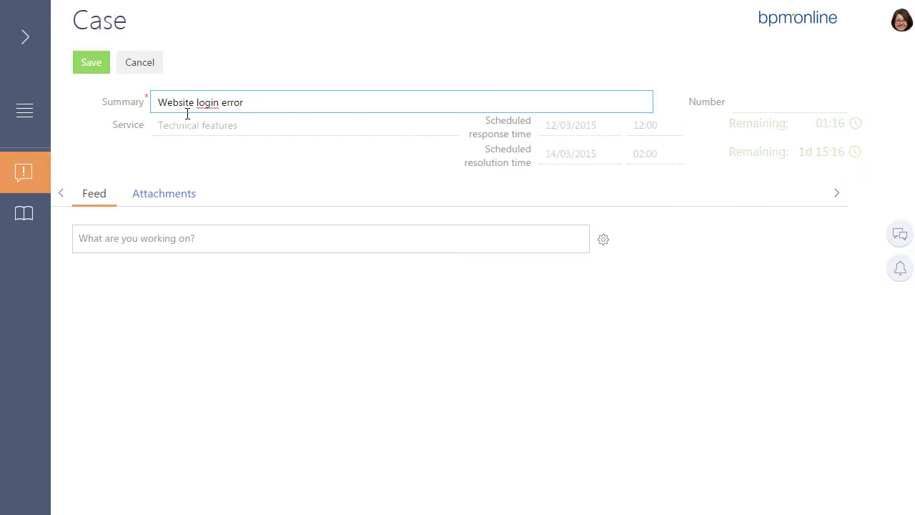
click(111, 73)
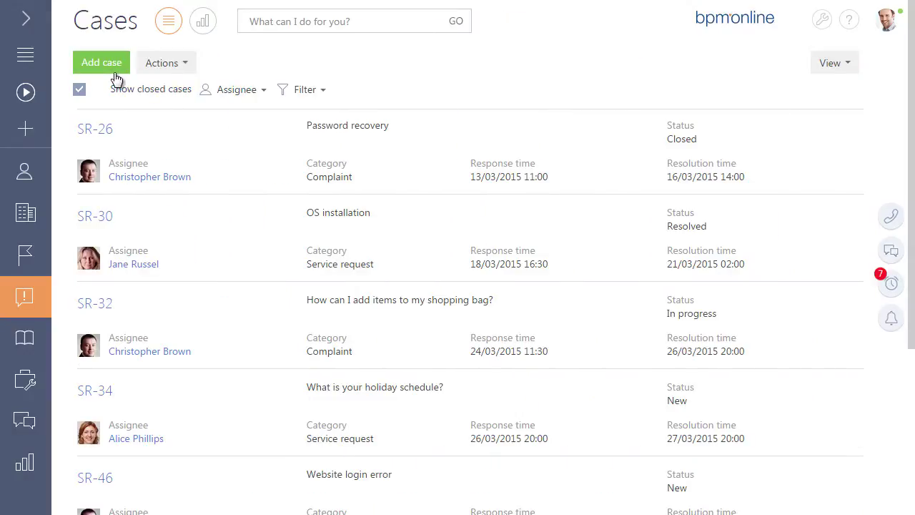
- Create case 'Website login error' with the suggested contact and Website performance service, then save
click(114, 72)
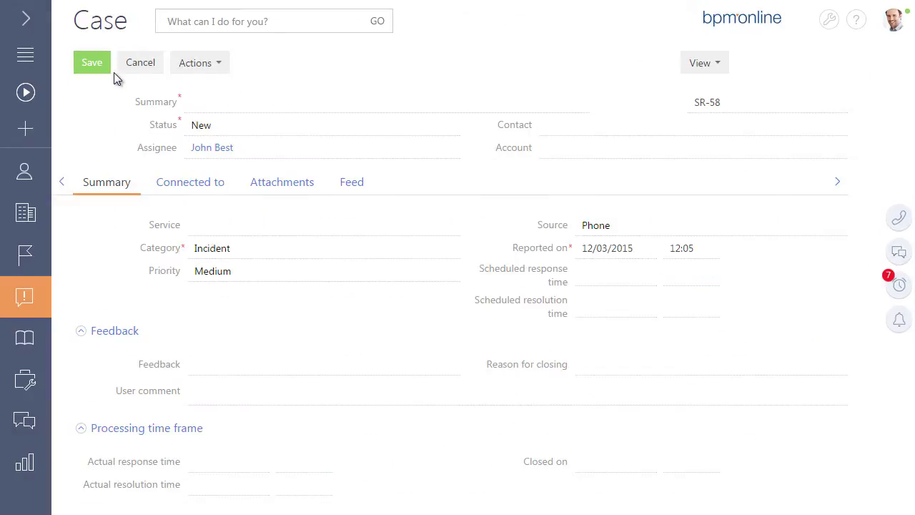
click(337, 102)
text(Website login error)
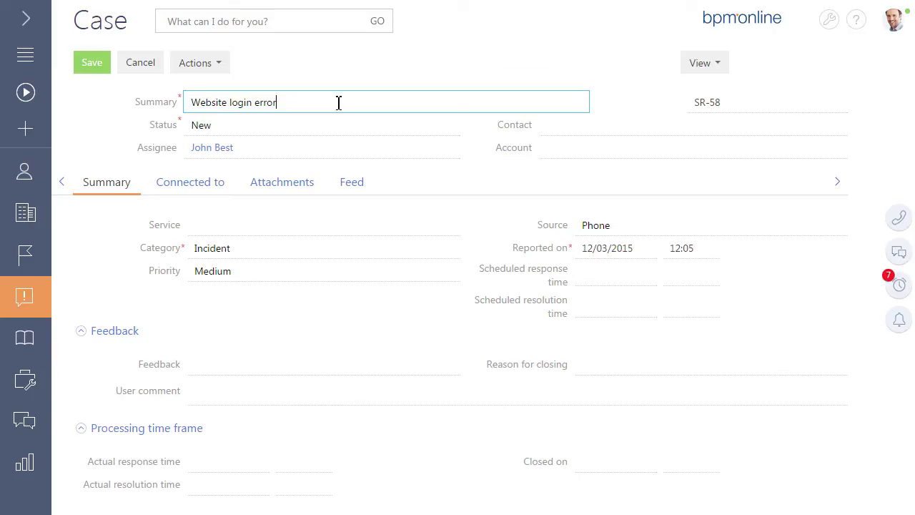
click(610, 122)
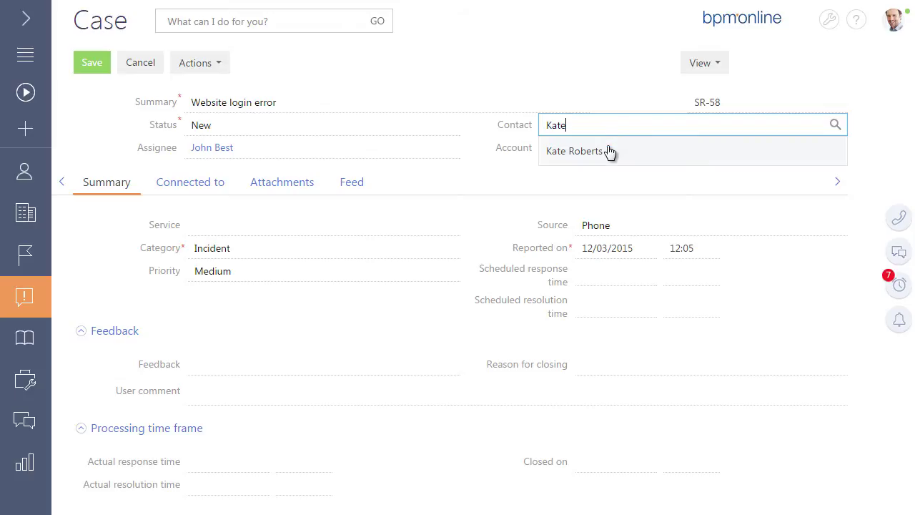
click(609, 148)
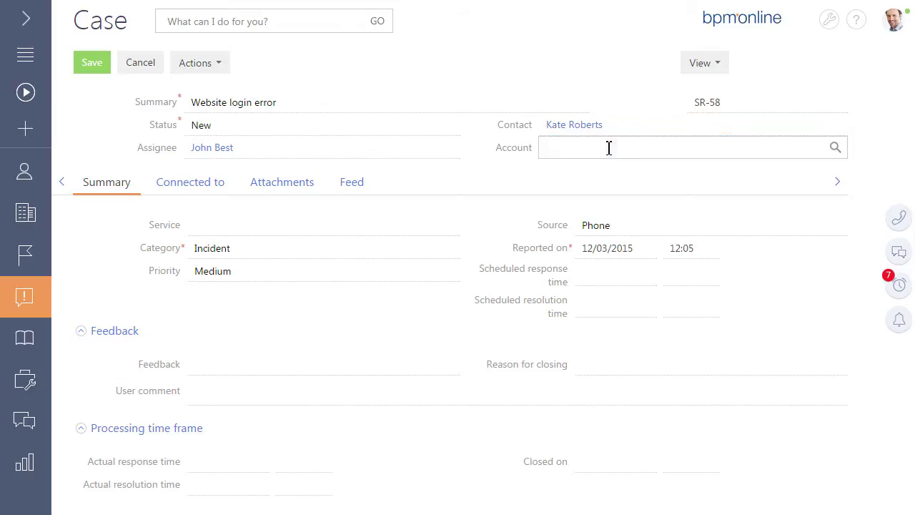
click(397, 227)
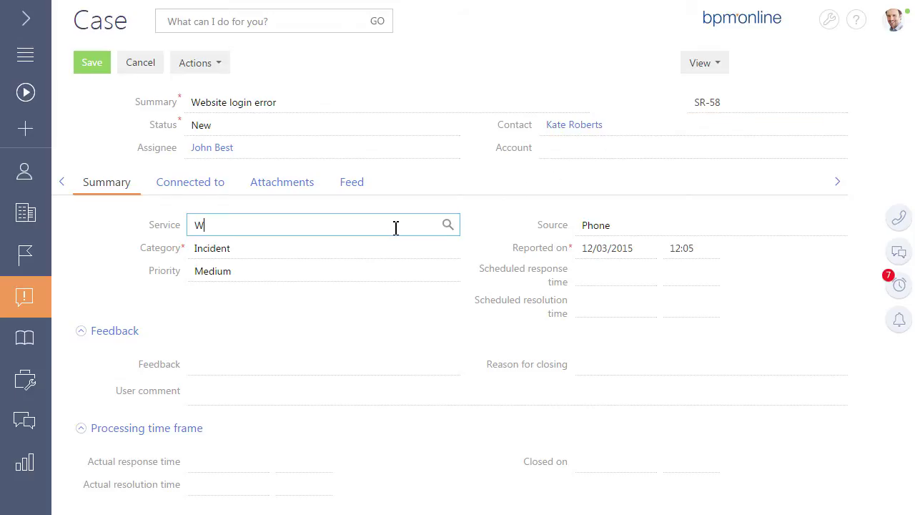
click(376, 251)
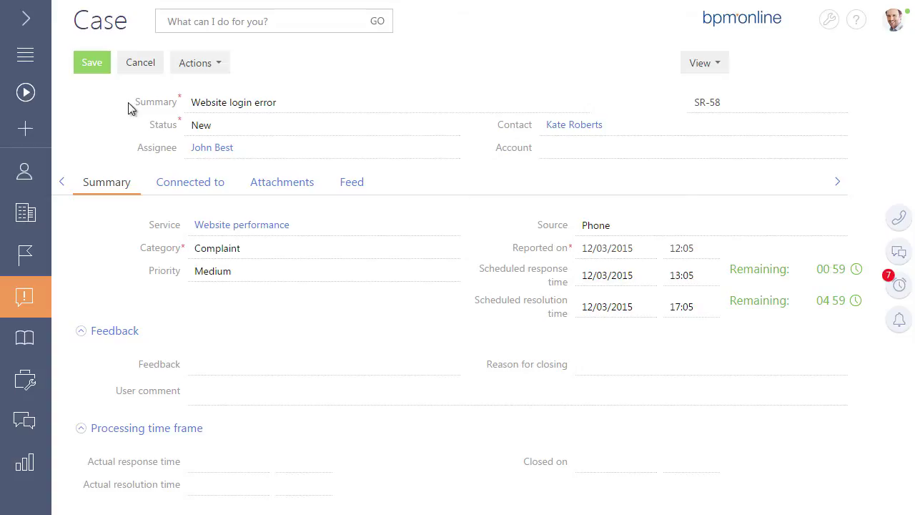
click(92, 63)
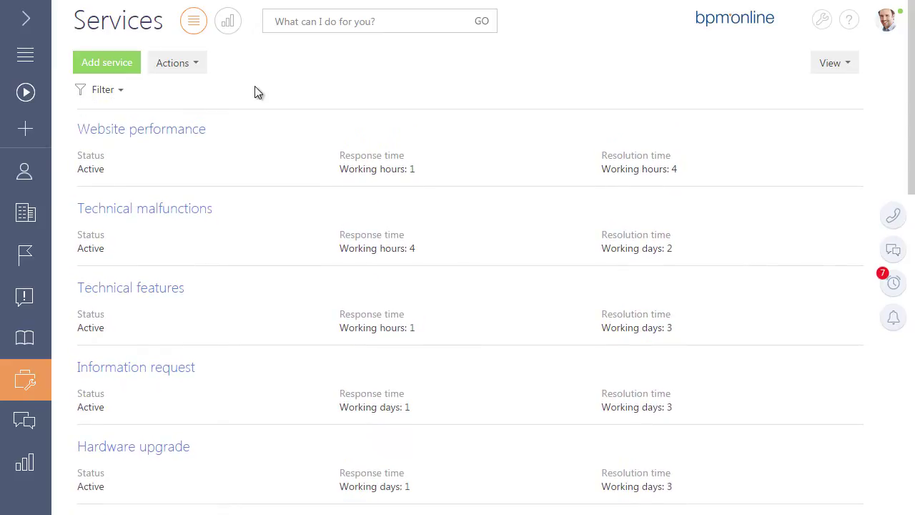
- Open the Website performance service record to view its response and resolution times
click(184, 130)
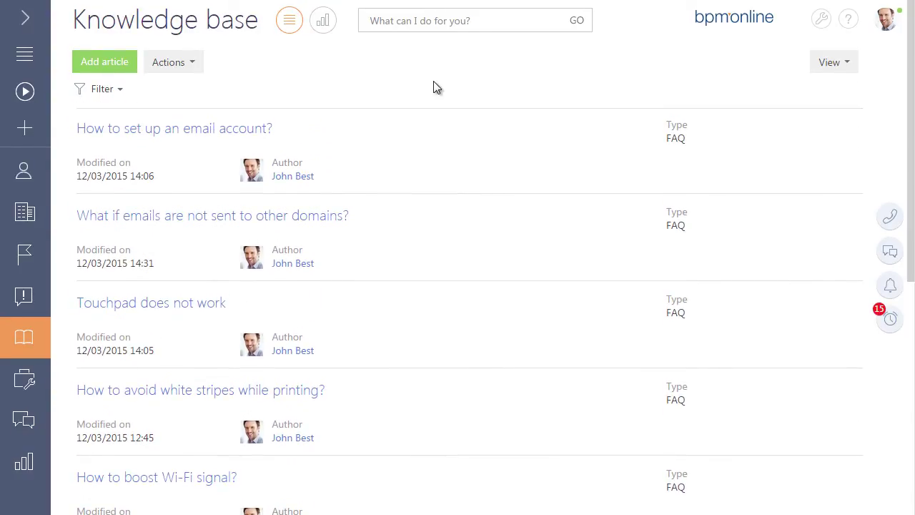
- Open the 'How to set up an email account?' article and scroll to its end
click(363, 152)
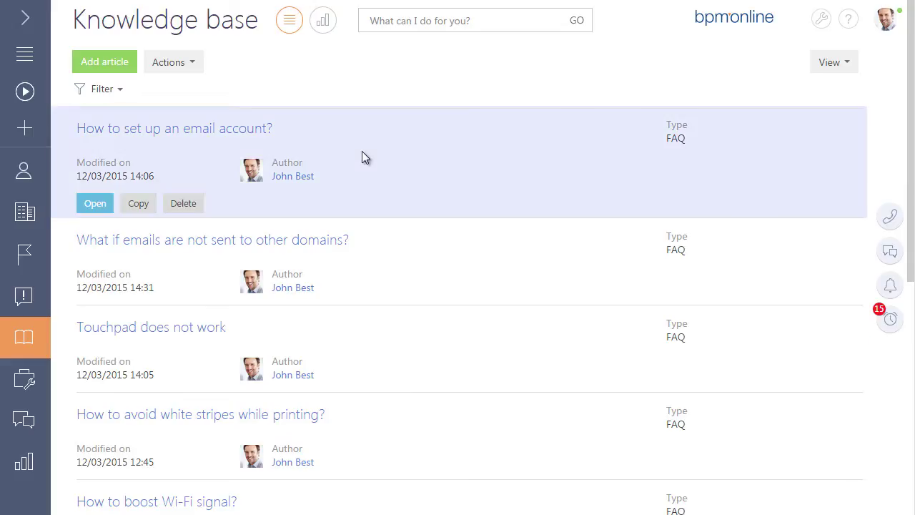
click(95, 206)
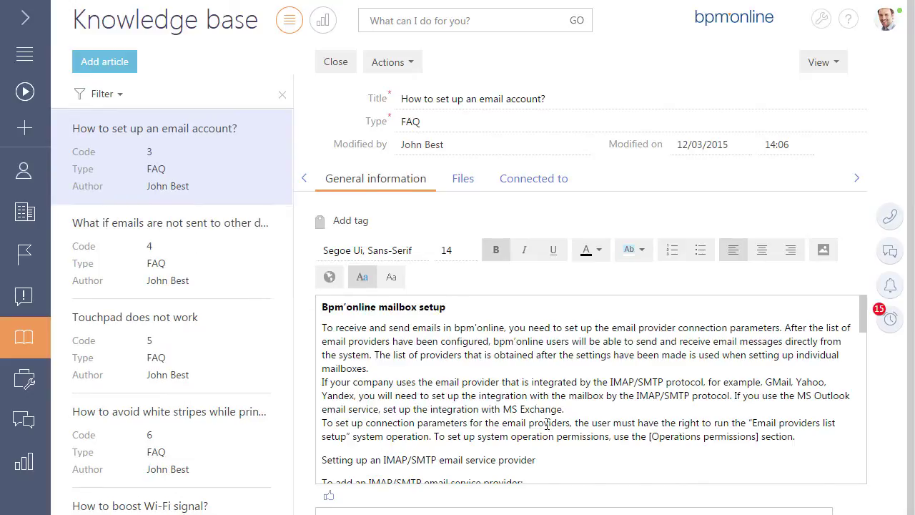
scroll(551, 426, down, 8)
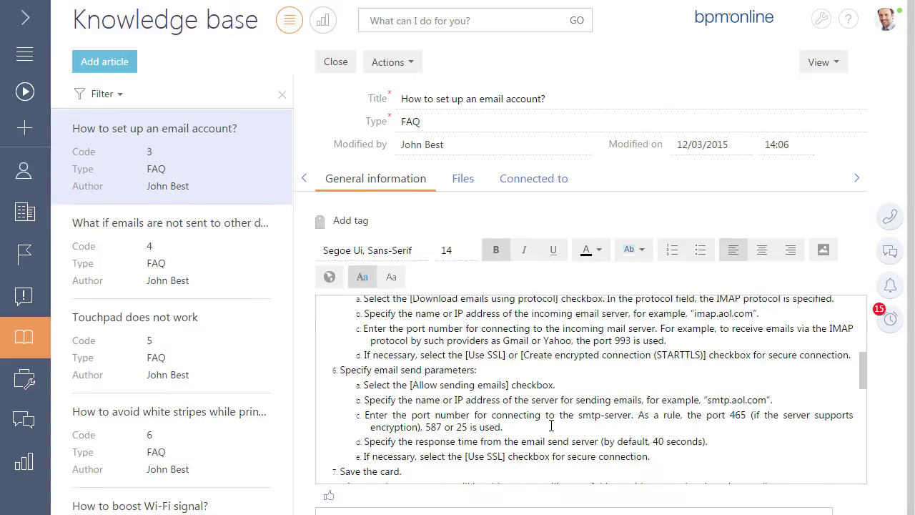
scroll(551, 426, down, 10)
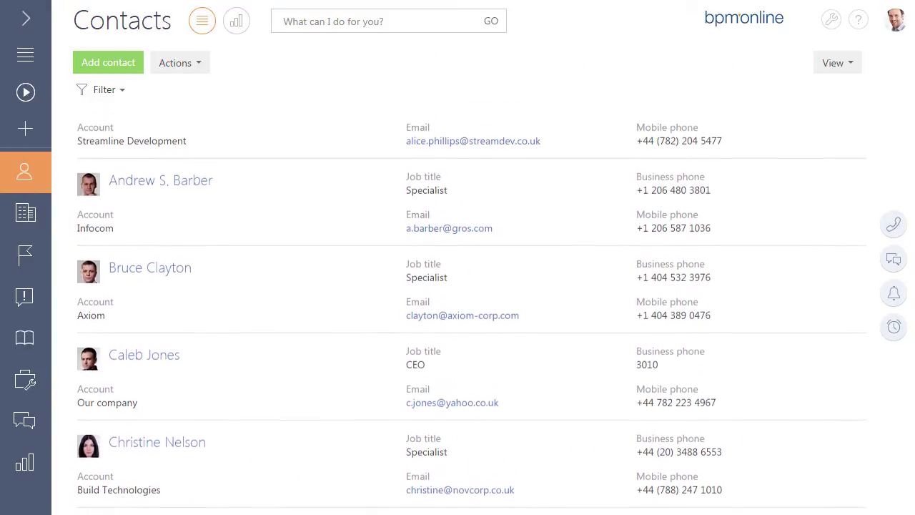
scroll(269, 155, up, 3)
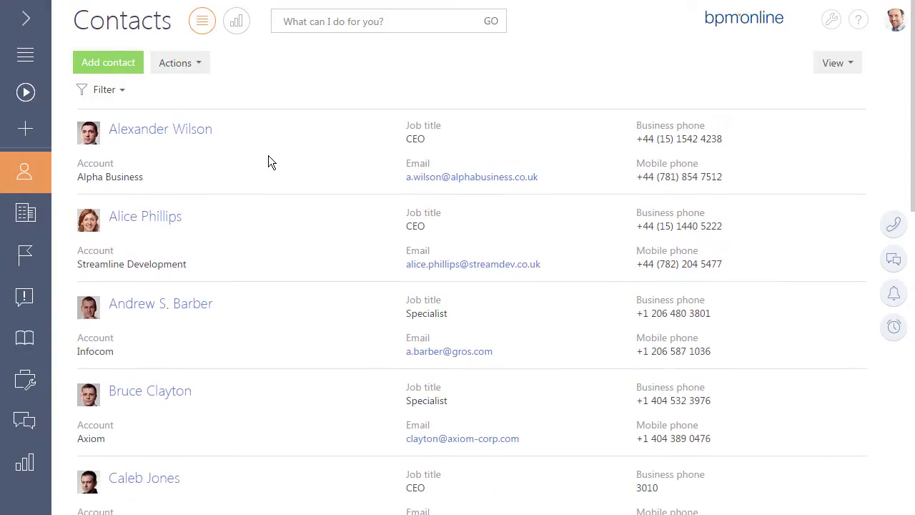
- Show the first contact's address on a map, then close the map
click(269, 156)
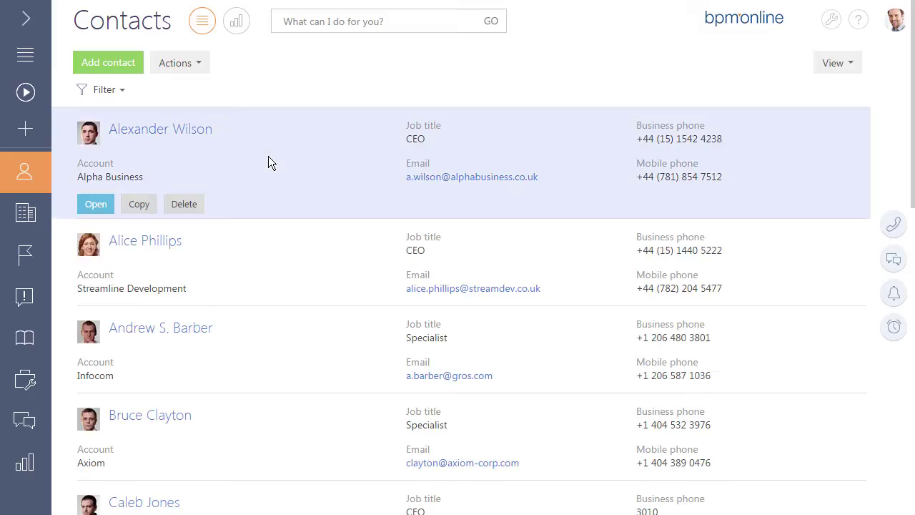
click(199, 72)
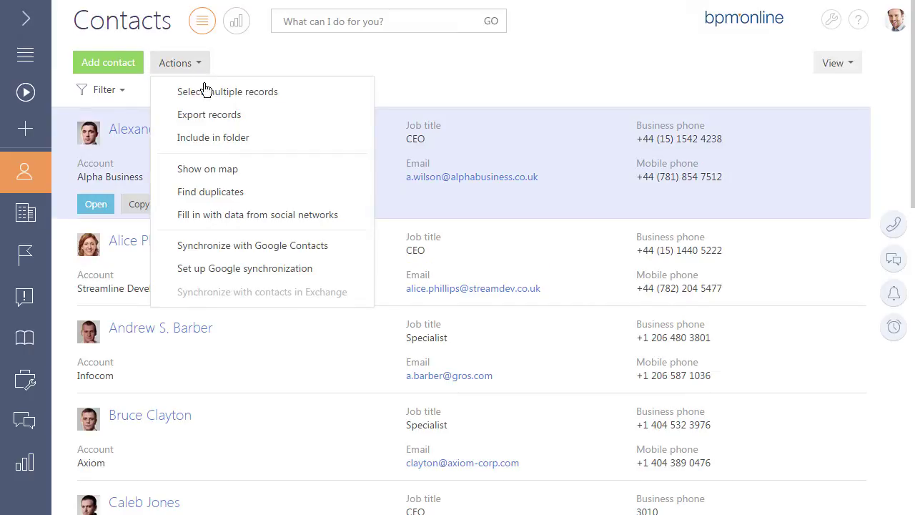
click(264, 176)
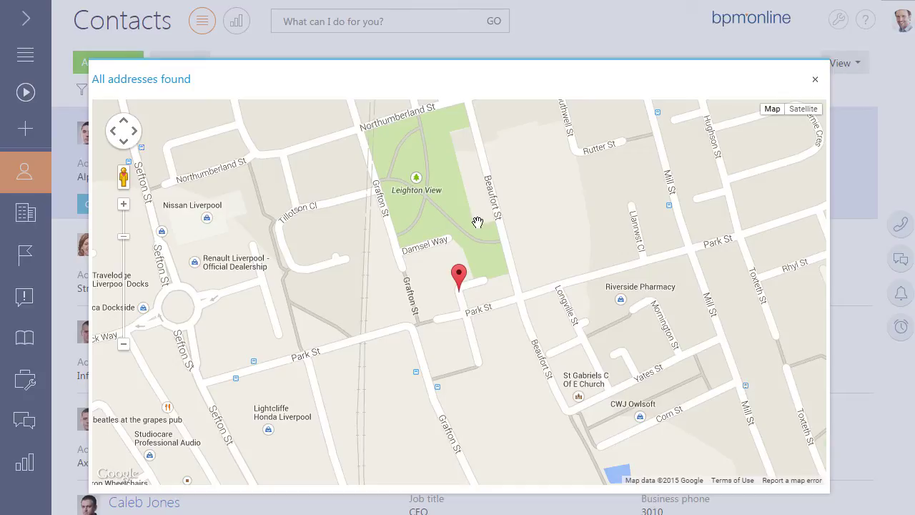
click(816, 81)
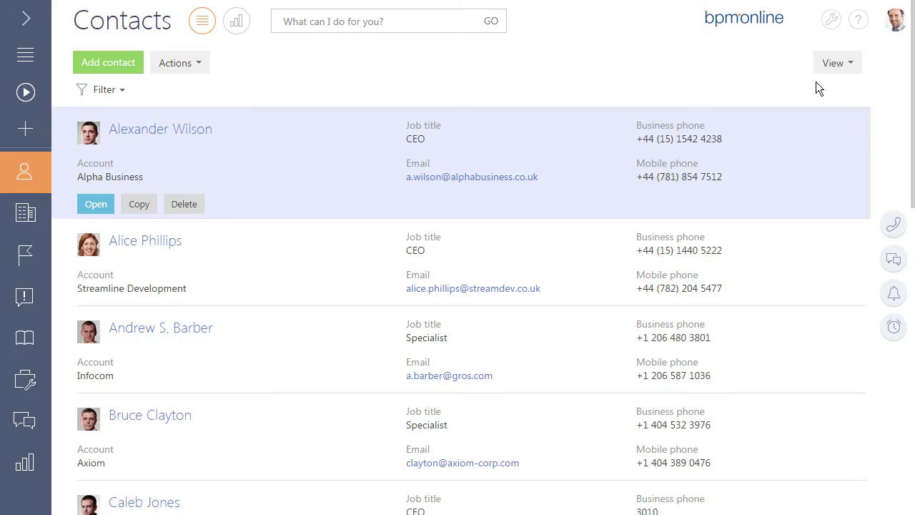
- Show the contact folders and filter the list to the Customers folder
click(130, 94)
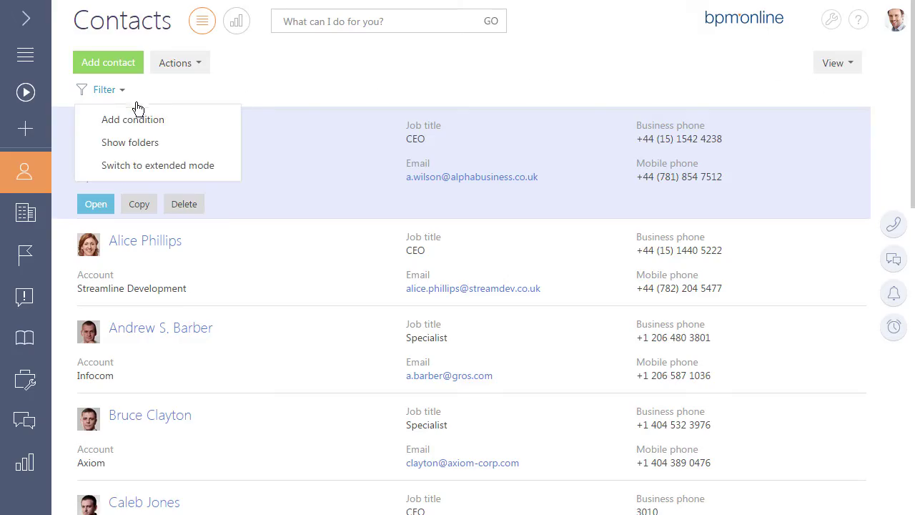
click(177, 152)
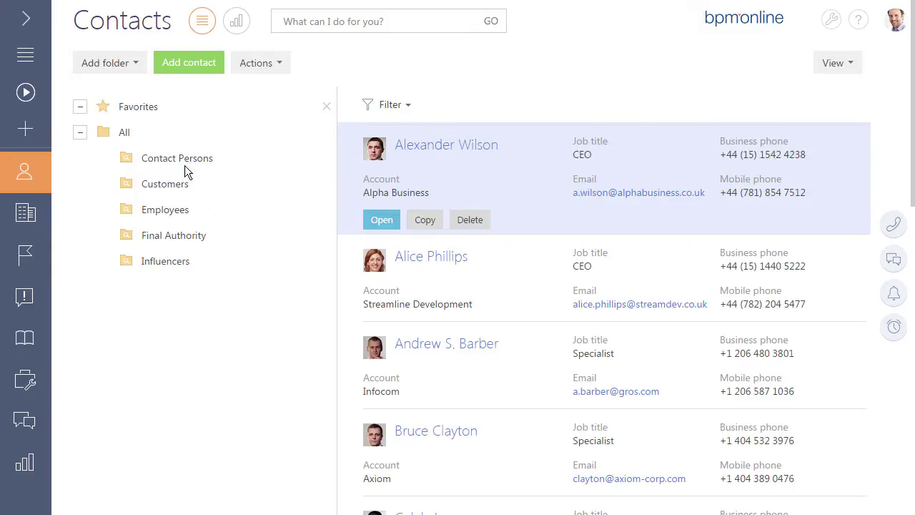
click(200, 191)
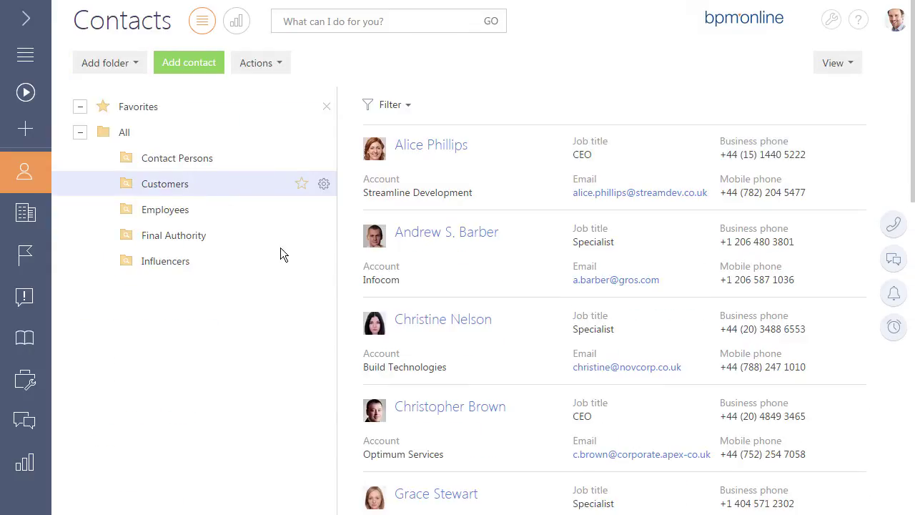
- Open a customer contact's page and view its case history on the History tab
click(464, 323)
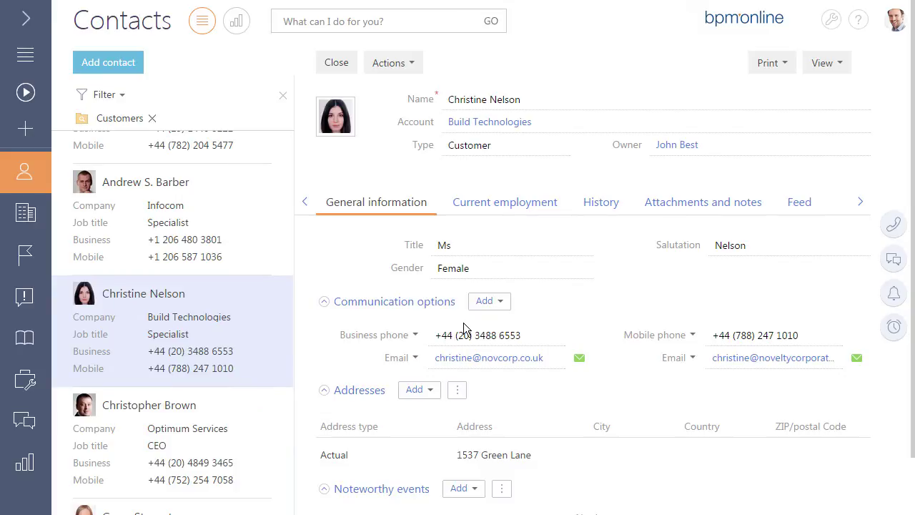
click(600, 214)
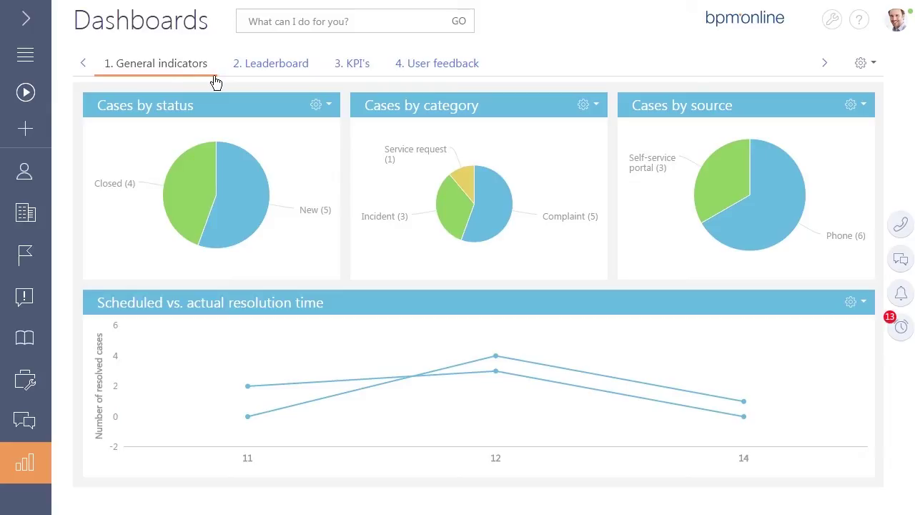
- Switch through the Leaderboard, KPI's and User feedback dashboards in turn
click(291, 82)
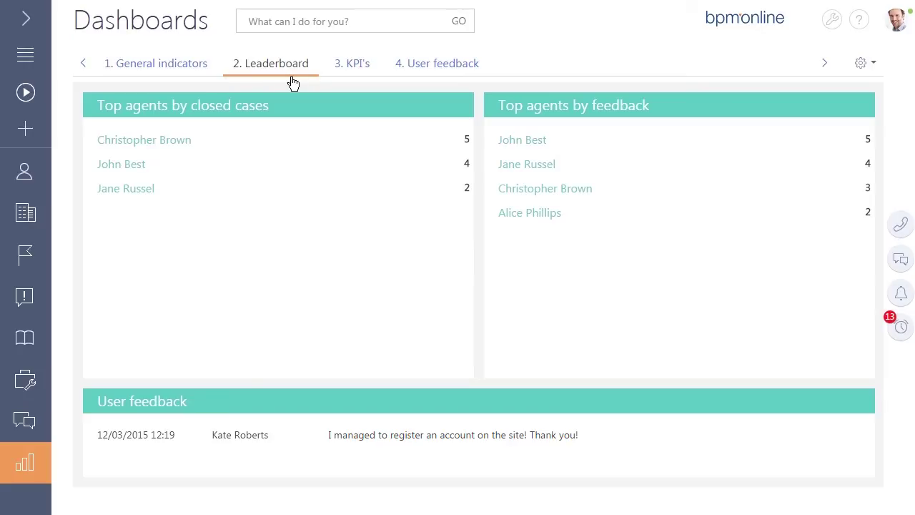
click(364, 84)
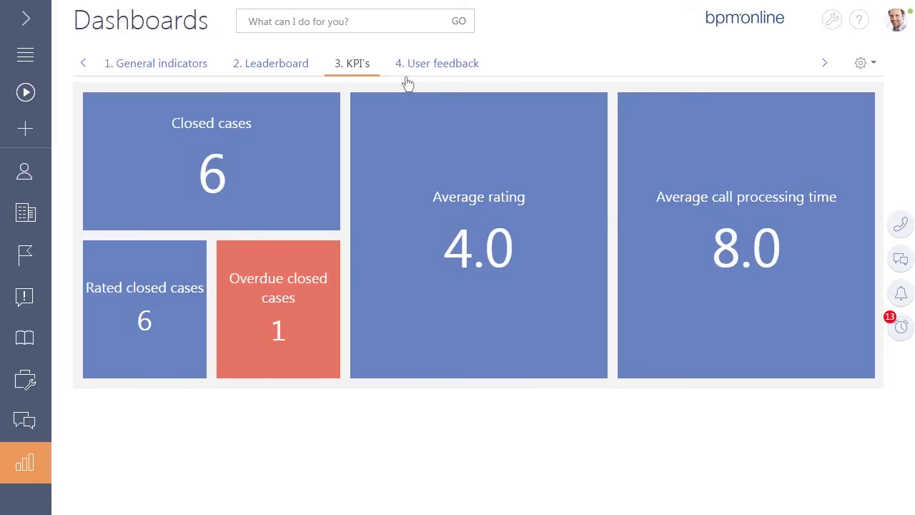
click(440, 83)
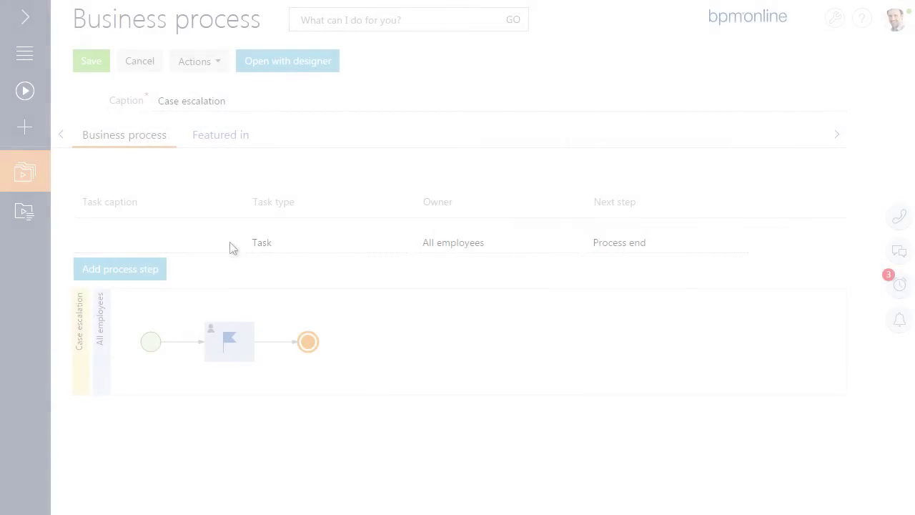
- Create the first task 'Transfer case to 2-nd line' owned by 1-st line support, then add another process step
click(225, 243)
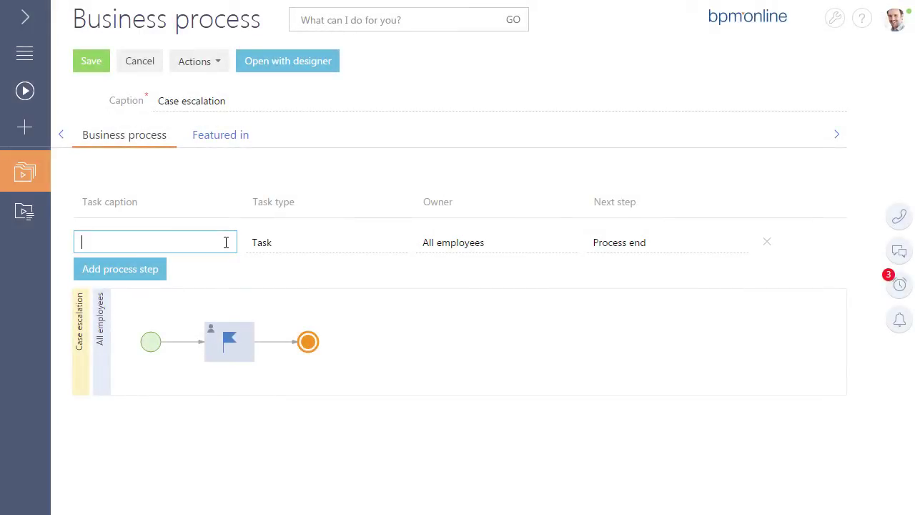
text(Transfer case to 2-nd line)
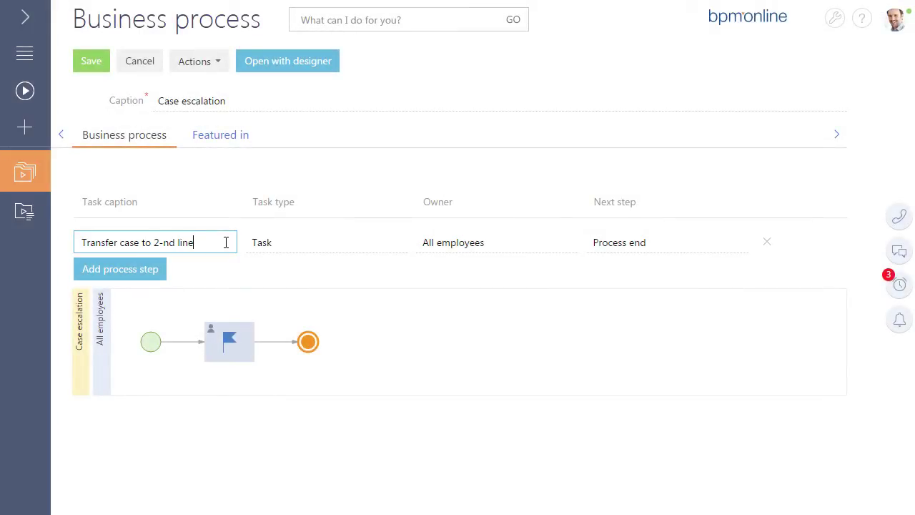
click(509, 243)
text(1-st)
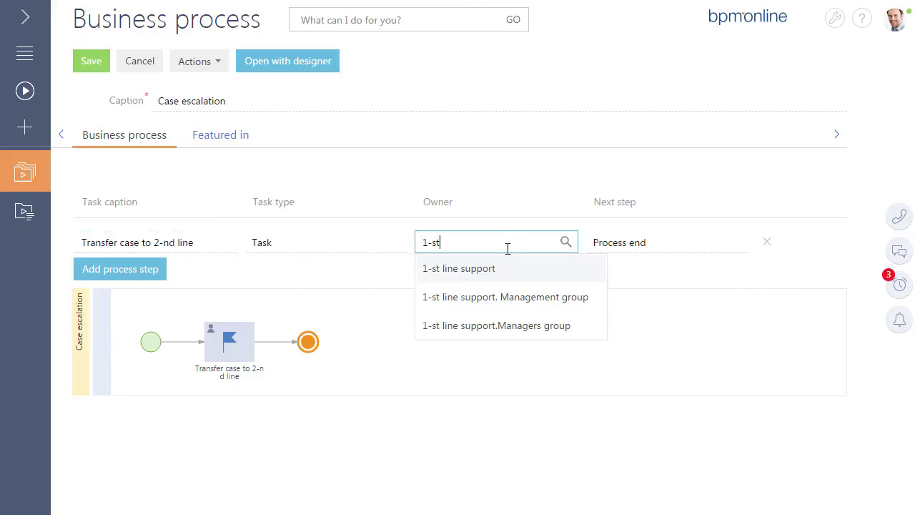
click(509, 268)
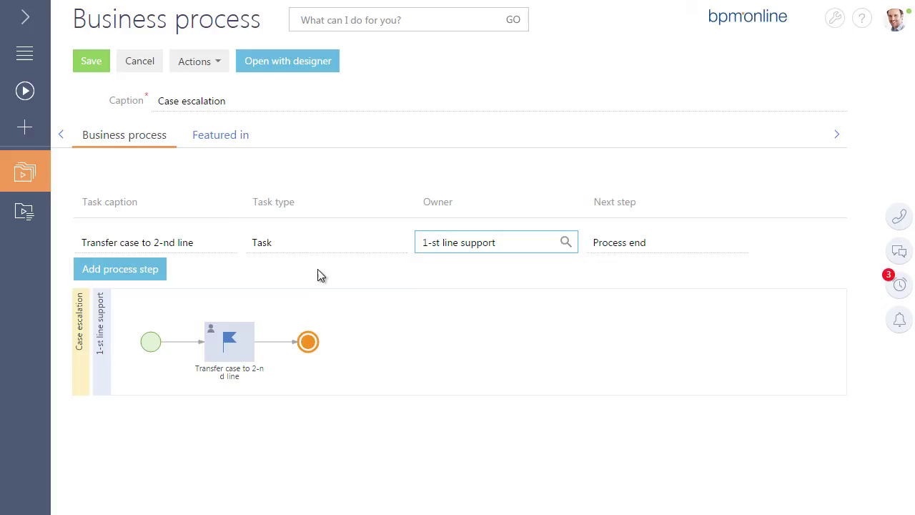
click(156, 269)
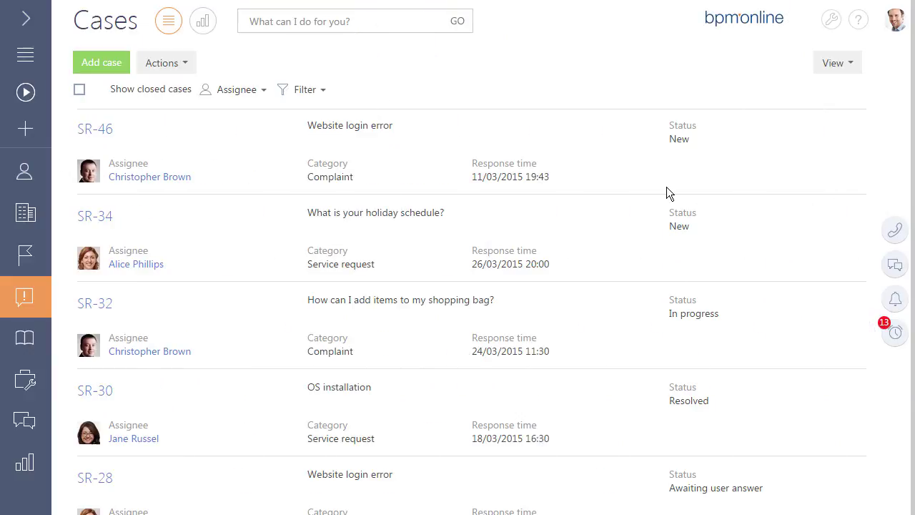
- Add a Resolution time column to the Cases list layout, widen it one step, and save
click(857, 69)
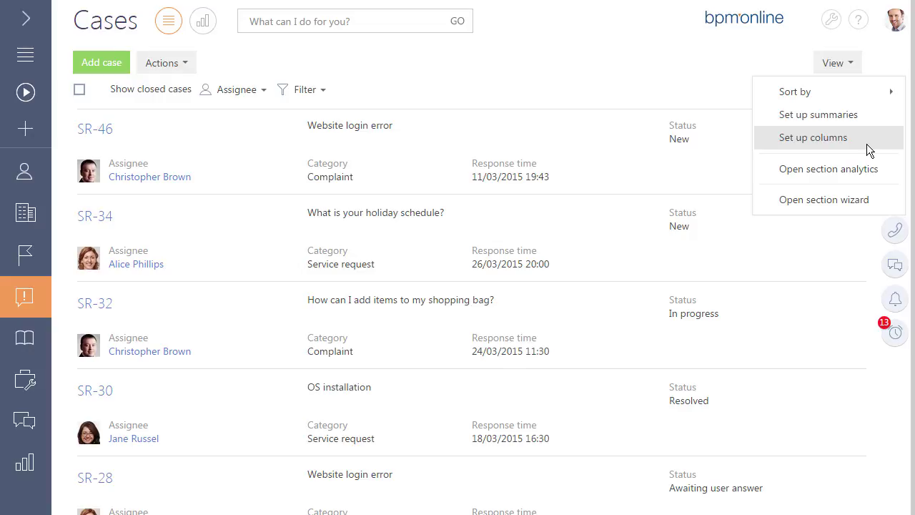
click(822, 138)
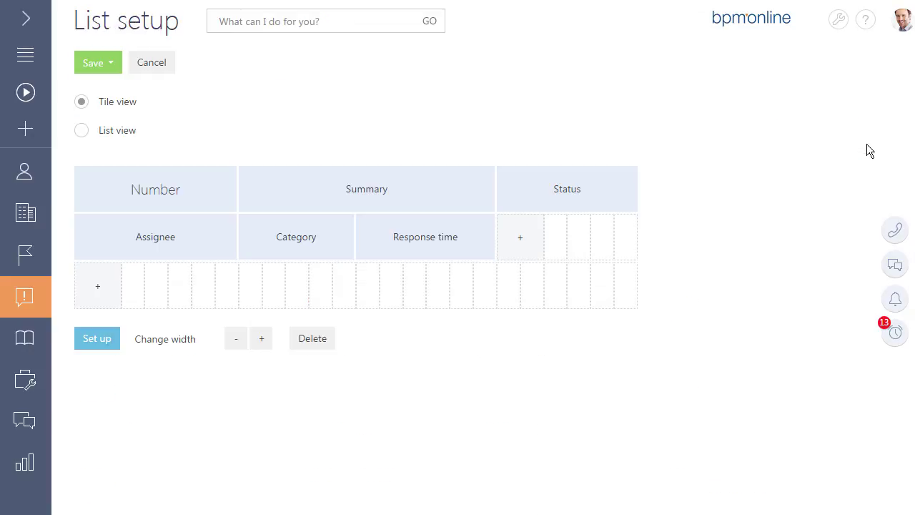
click(539, 245)
text(Res)
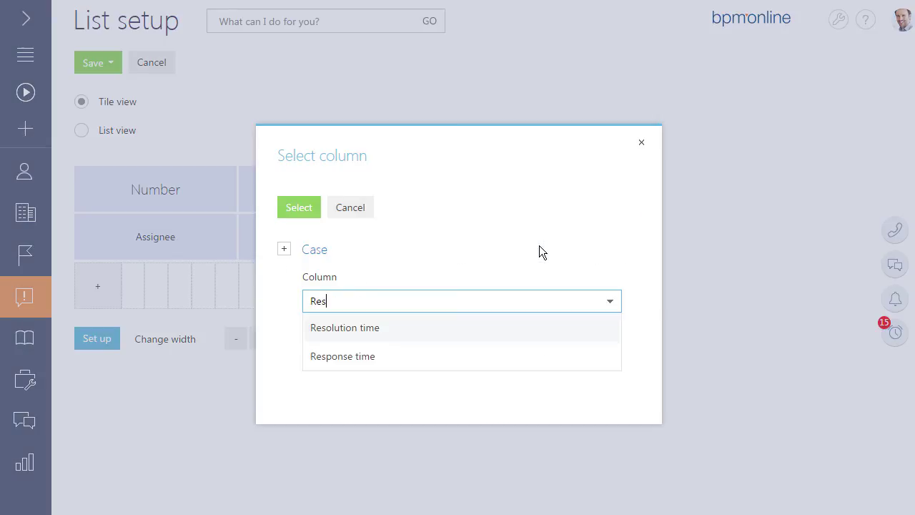
click(518, 339)
click(315, 211)
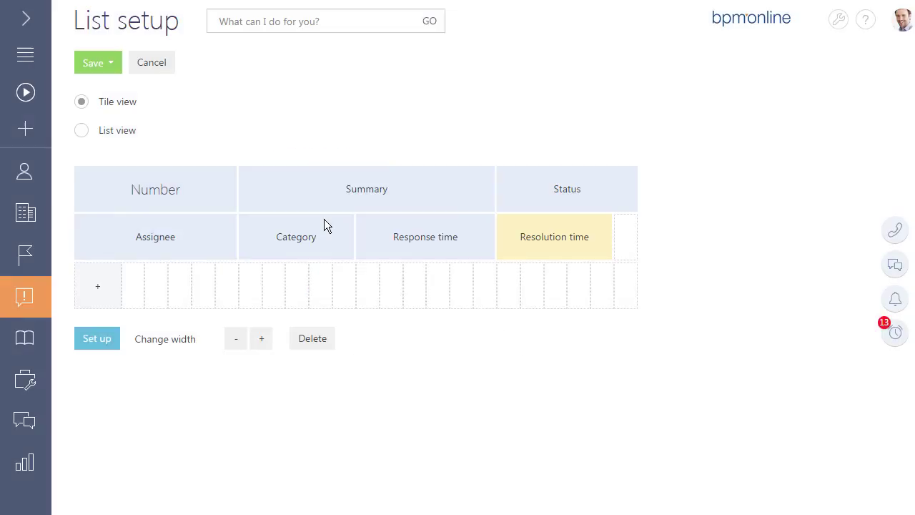
click(270, 342)
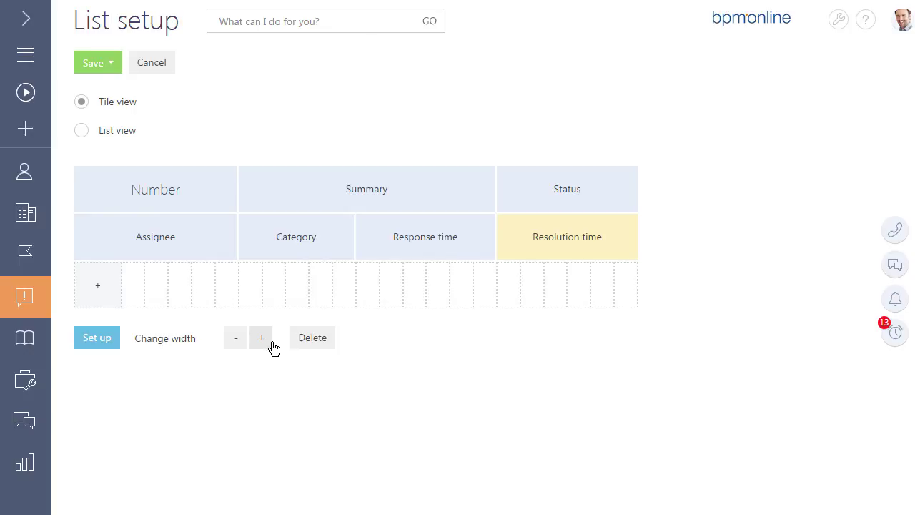
click(99, 70)
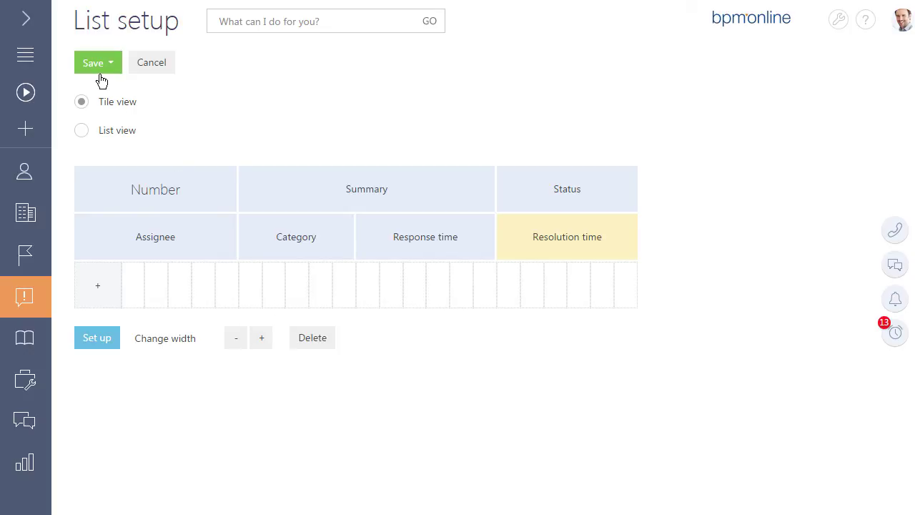